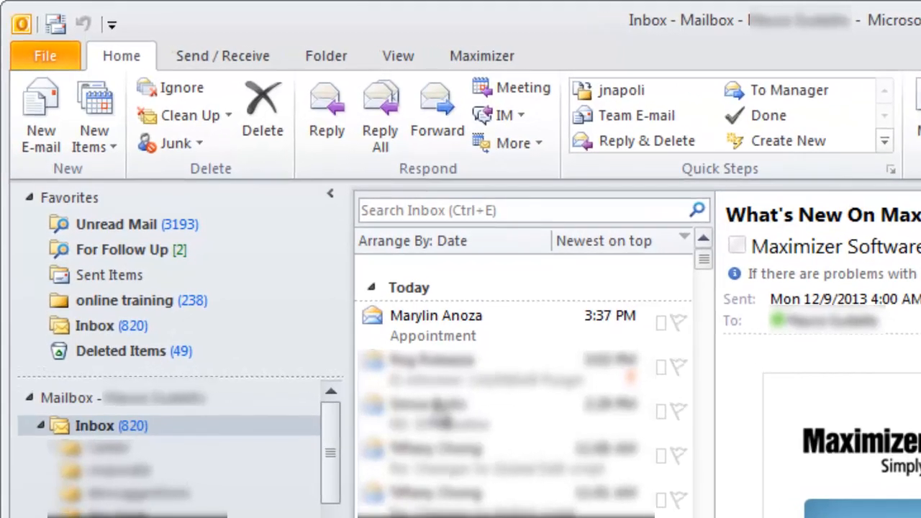
- Save the received Appointment email to all the proposed Maximizer Address Book entries
left_click(414, 334)
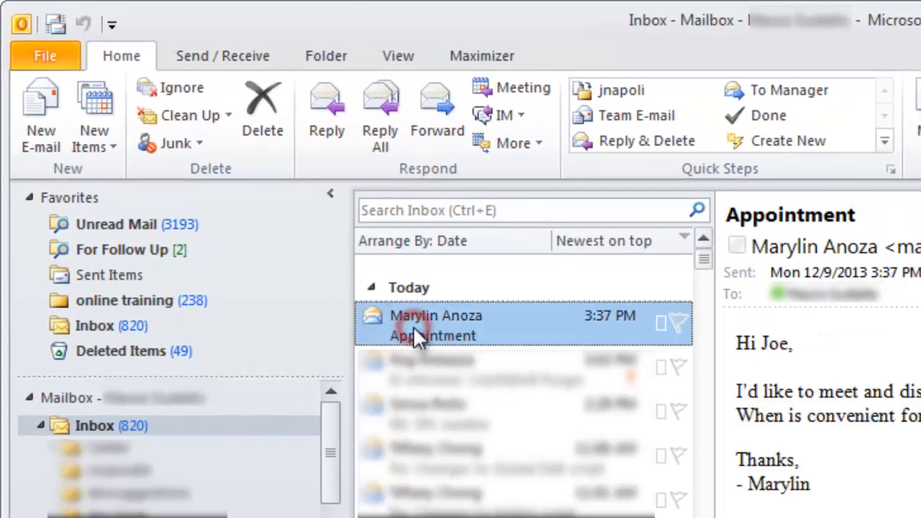
left_click(482, 57)
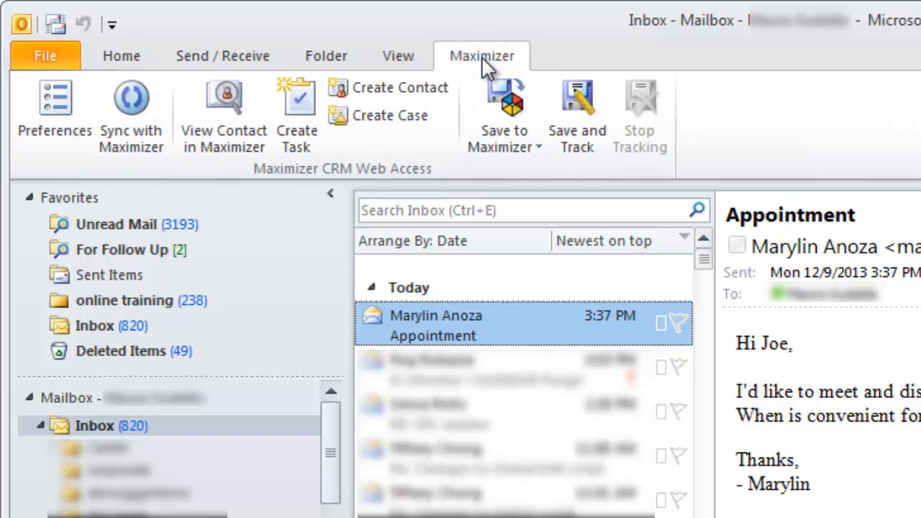
left_click(522, 133)
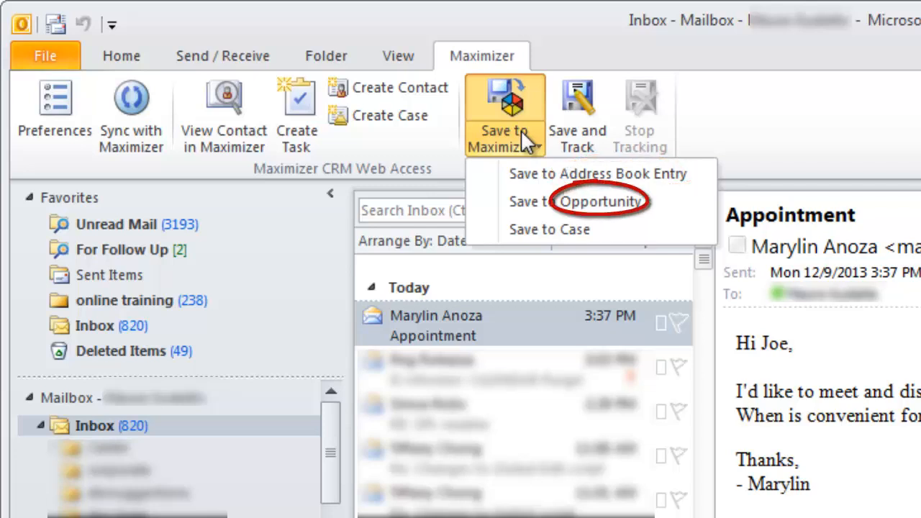
left_click(533, 173)
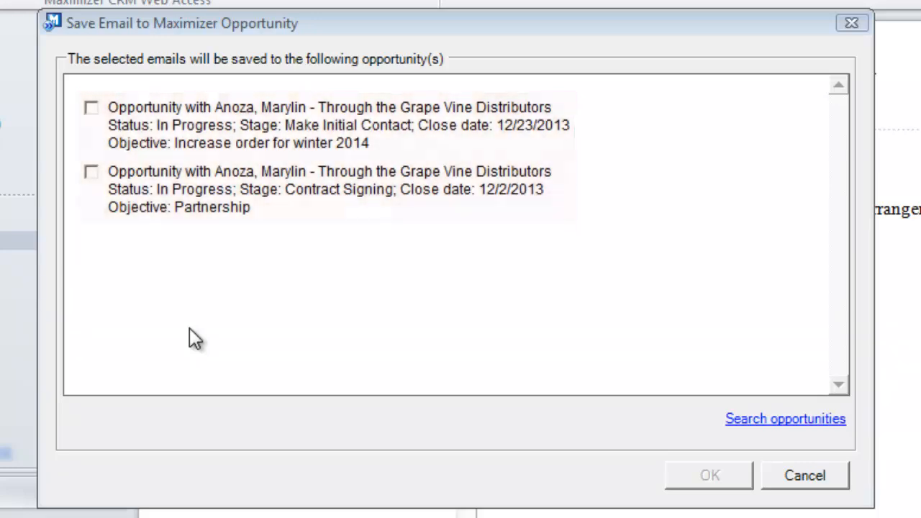
left_click(90, 109)
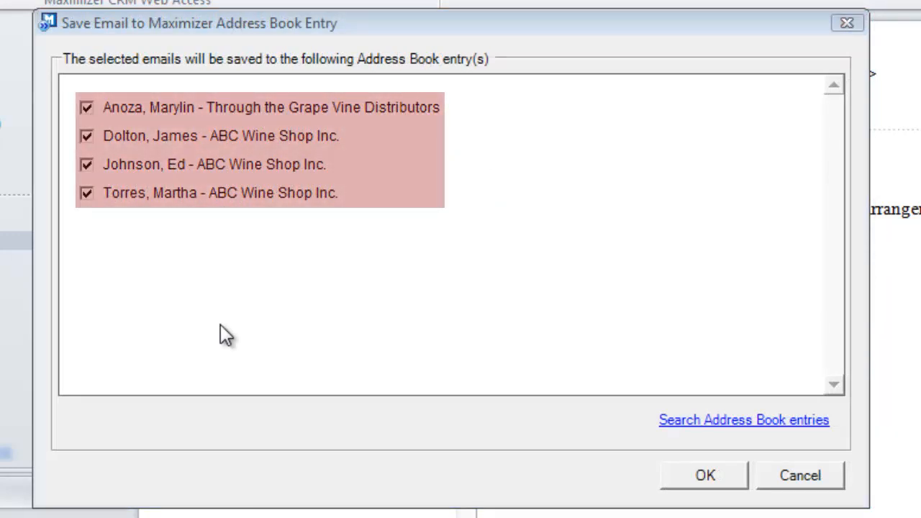
left_click(705, 475)
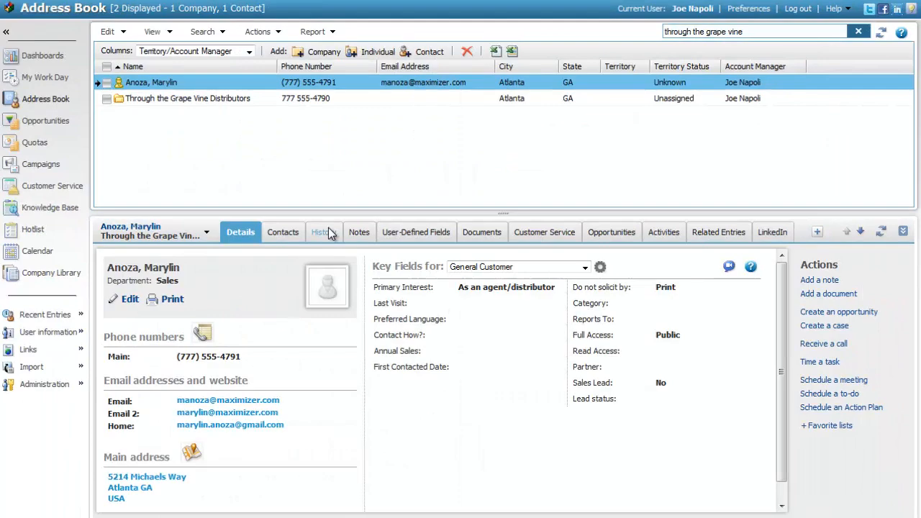
- Open the Maximizer integration preferences
left_click(329, 232)
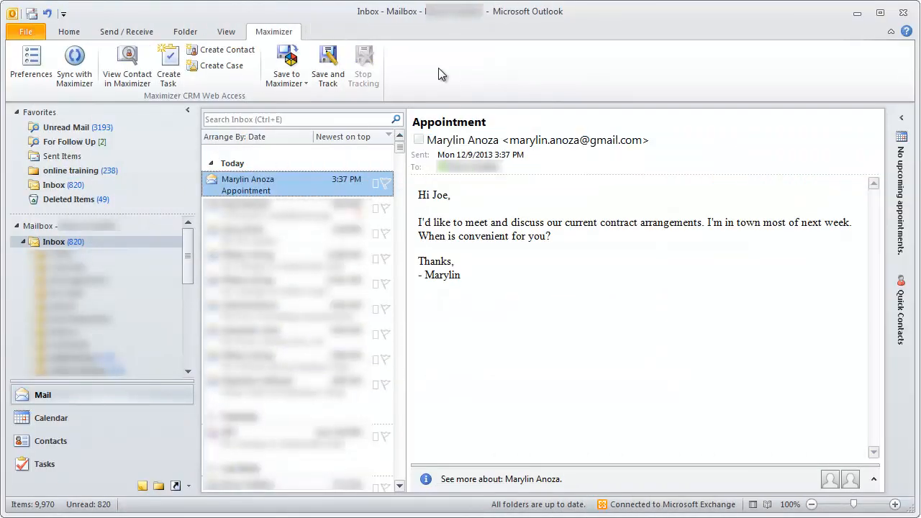
left_click(31, 62)
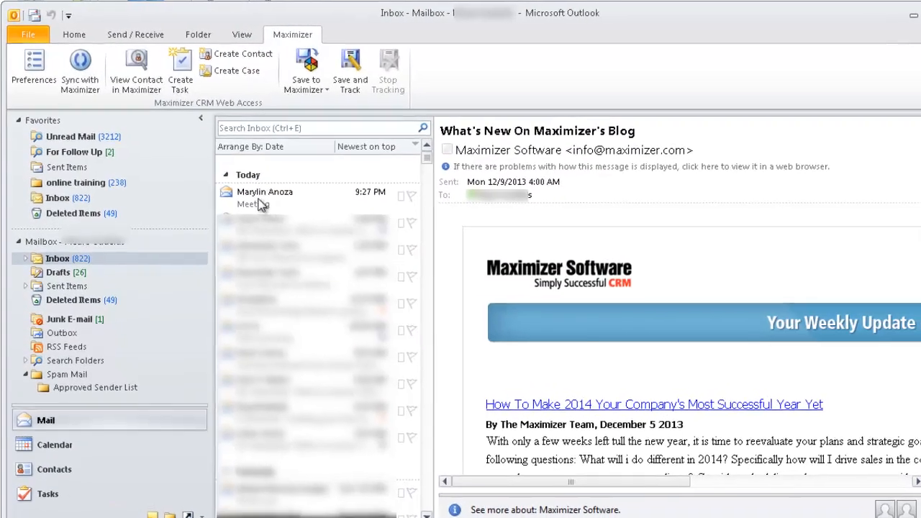
- Save and track the received Meeting email, keeping all three proposed Address Book entries selected
left_click(256, 206)
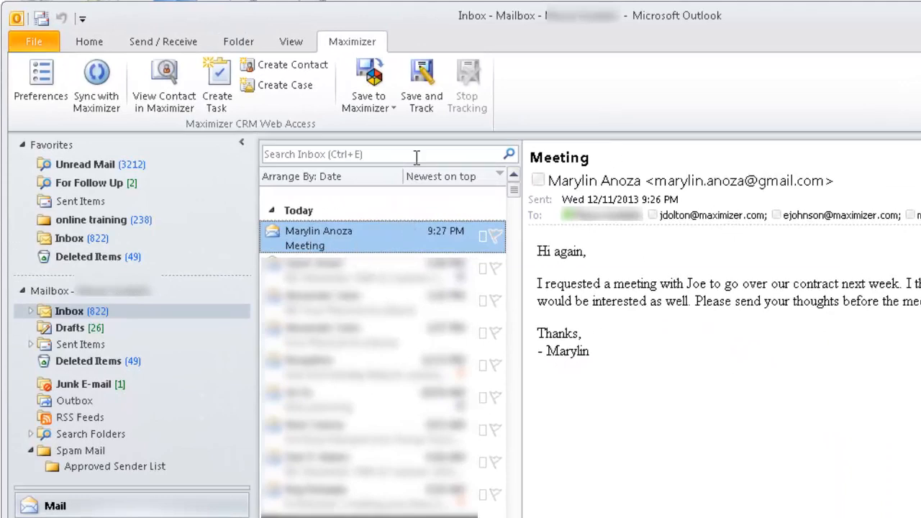
left_click(423, 85)
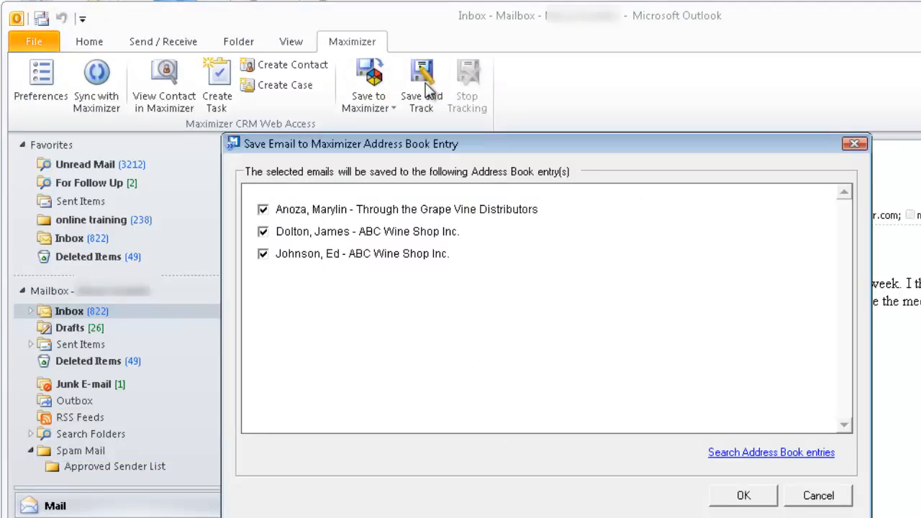
left_click(749, 497)
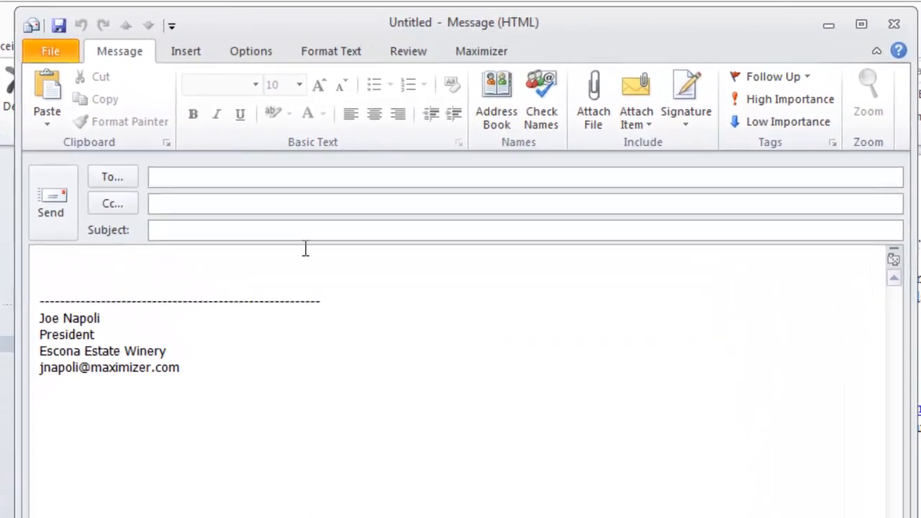
- Search the Maximizer addresses by company for "Through the grape vine" from the blank new message
left_click(482, 52)
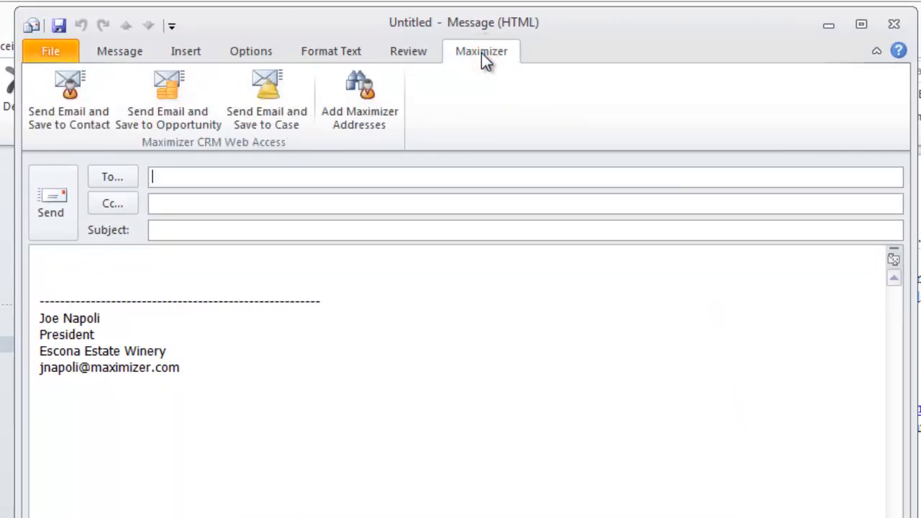
left_click(370, 91)
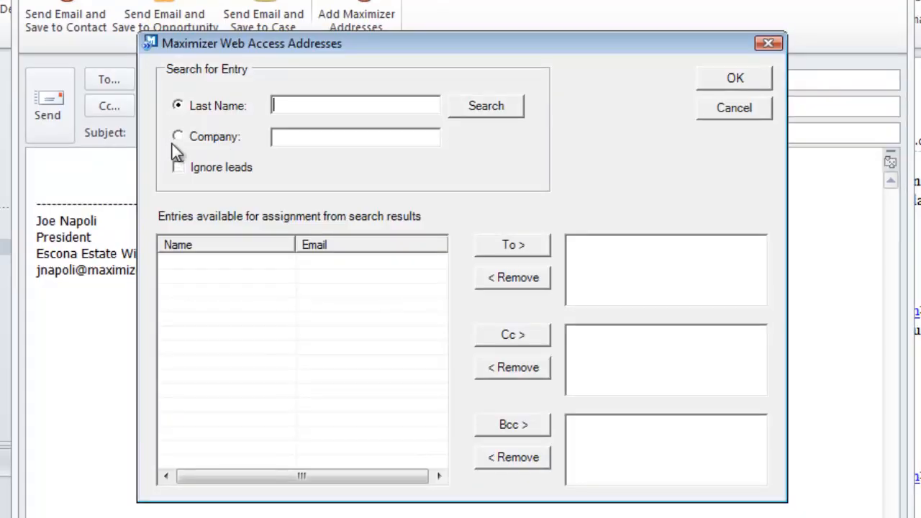
left_click(178, 186)
left_click(288, 138)
type("Through the grape vine")
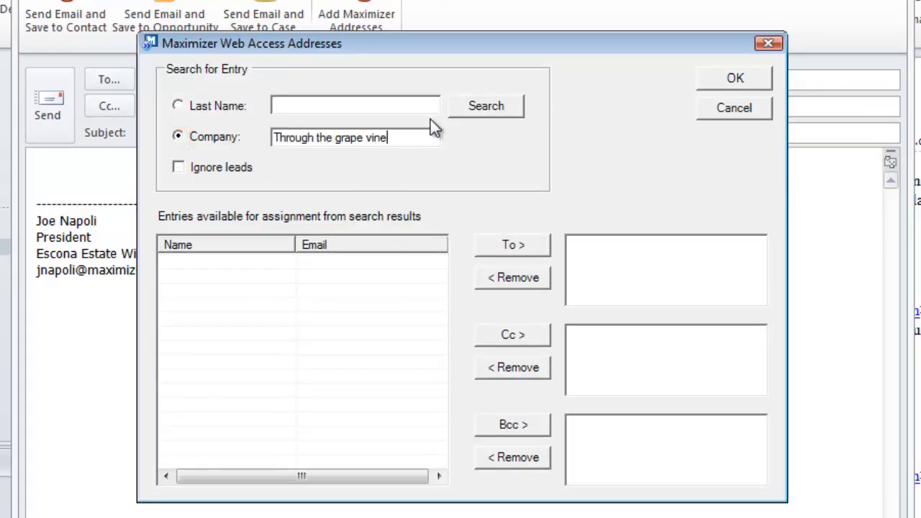
left_click(475, 106)
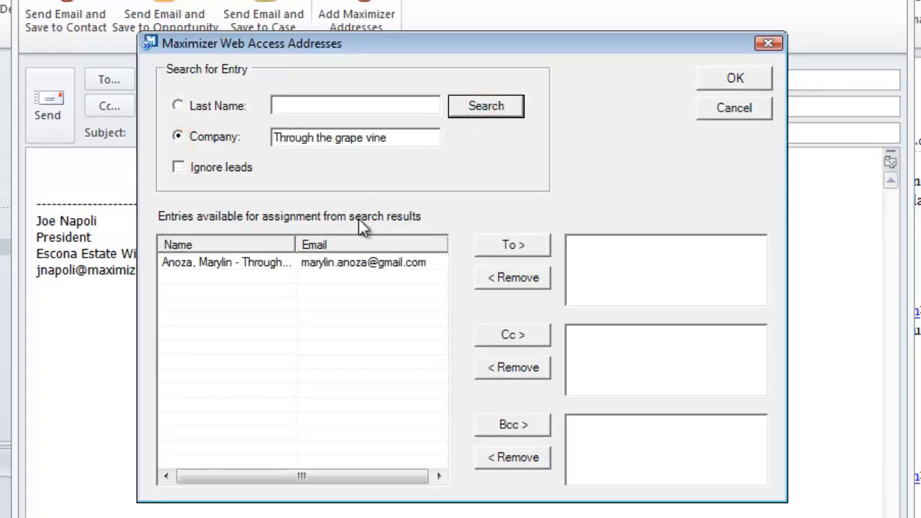
- Add the Through the Grape Vine contact as the message's To recipient
left_click(348, 264)
left_click(511, 245)
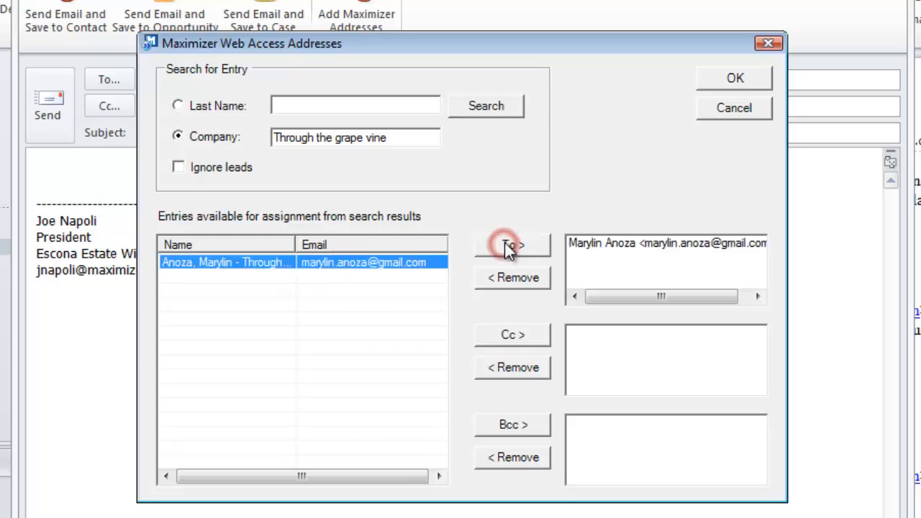
left_click(733, 85)
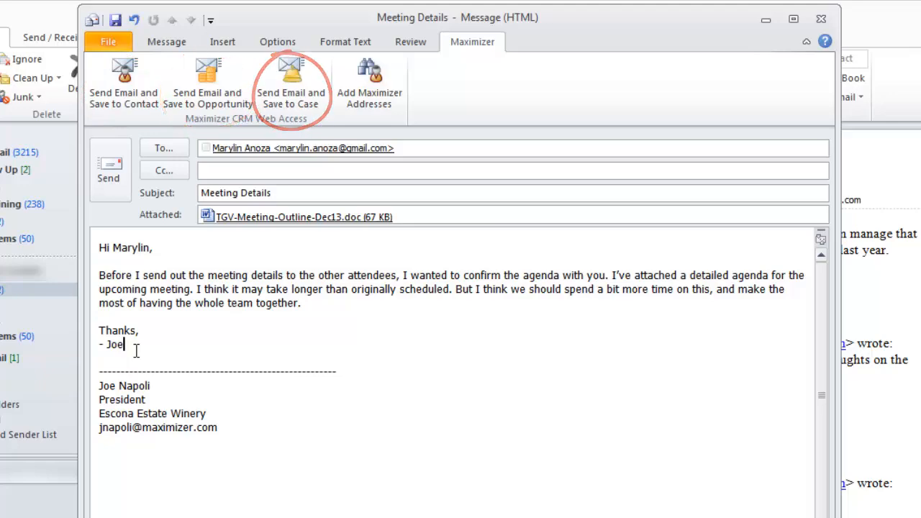
- Send the Meeting Details email and save it to the recipient's Maximizer Address Book entry
left_click(122, 92)
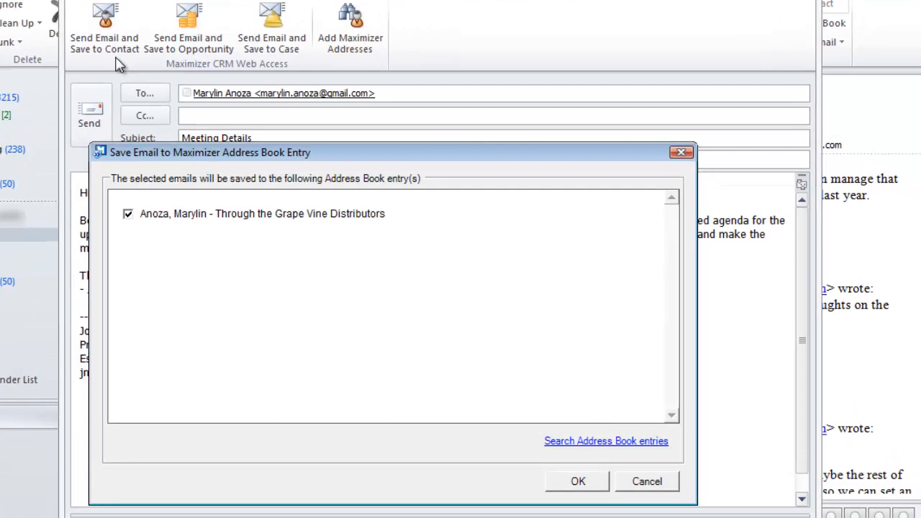
left_click(579, 481)
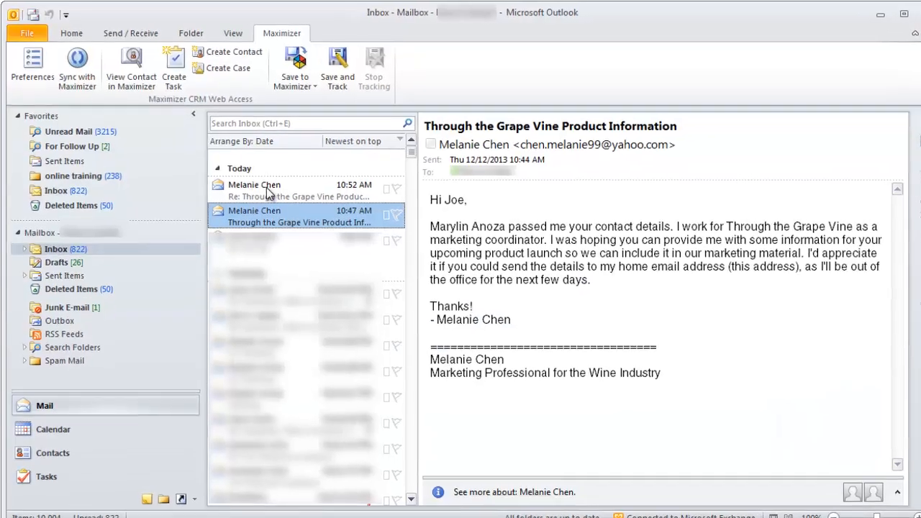
- Create a Maximizer contact from the "Re: Through the Grape Vine Product Information" email, using the type Contact for existing Company/Individual
left_click(270, 189)
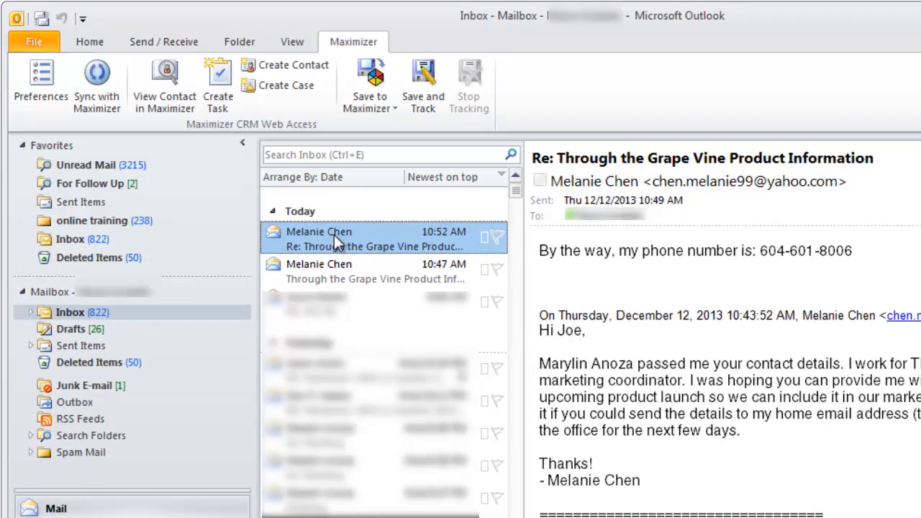
left_click(287, 66)
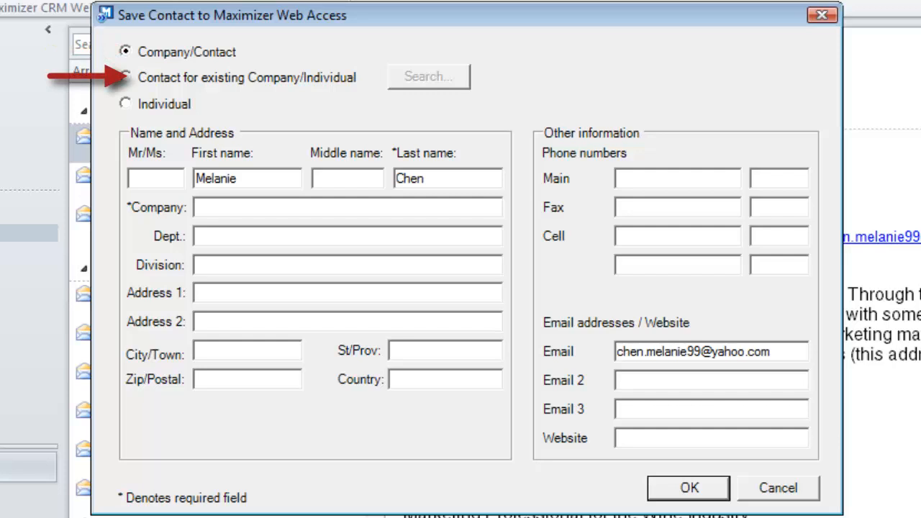
left_click(125, 77)
- Search by company for "Through the grape vine" and assign the contact to Through the Grape Vine Distributors
left_click(438, 76)
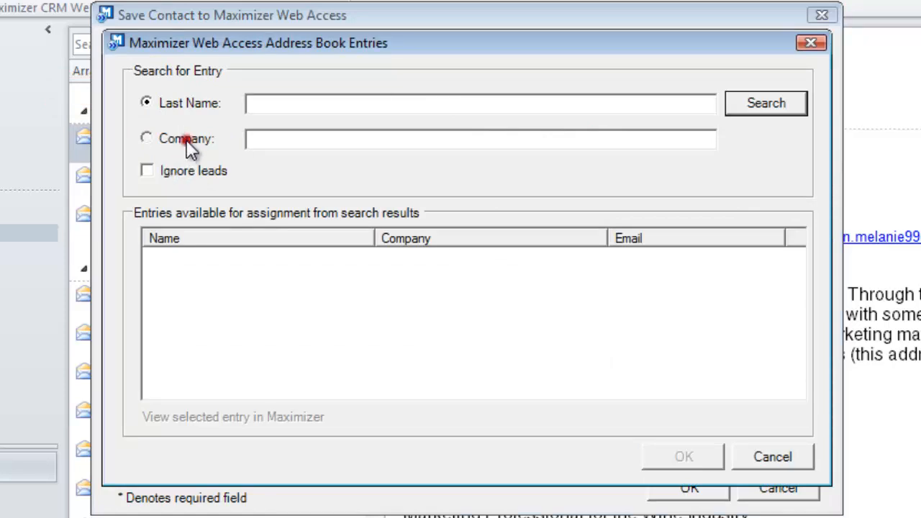
left_click(186, 143)
type("Through the grape ")
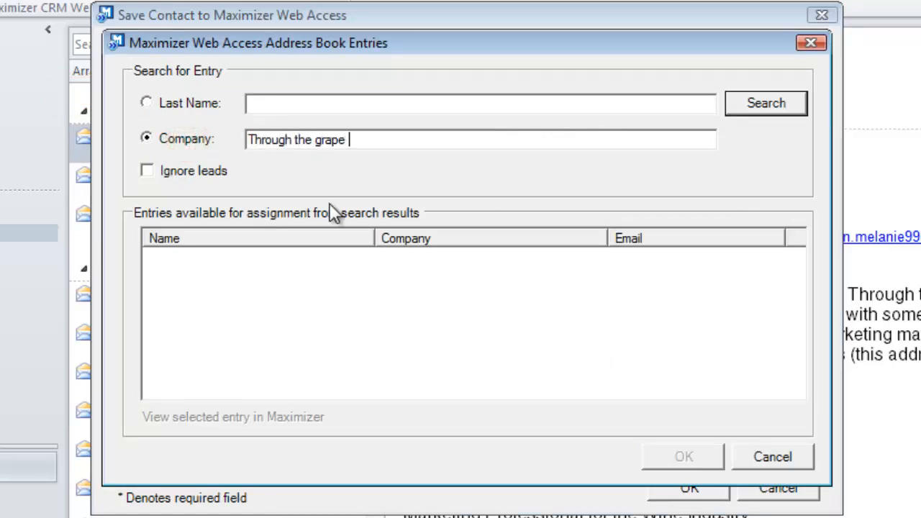
type("vine")
left_click(759, 103)
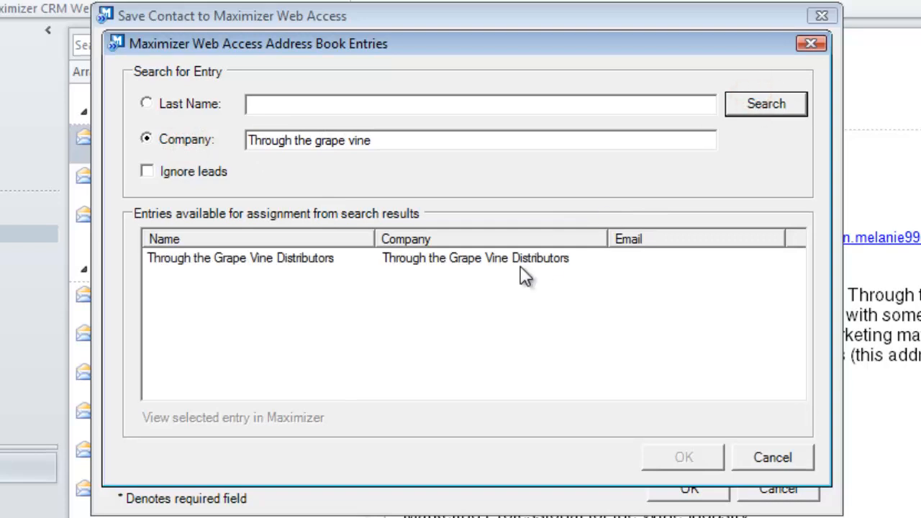
left_click(514, 259)
left_click(683, 458)
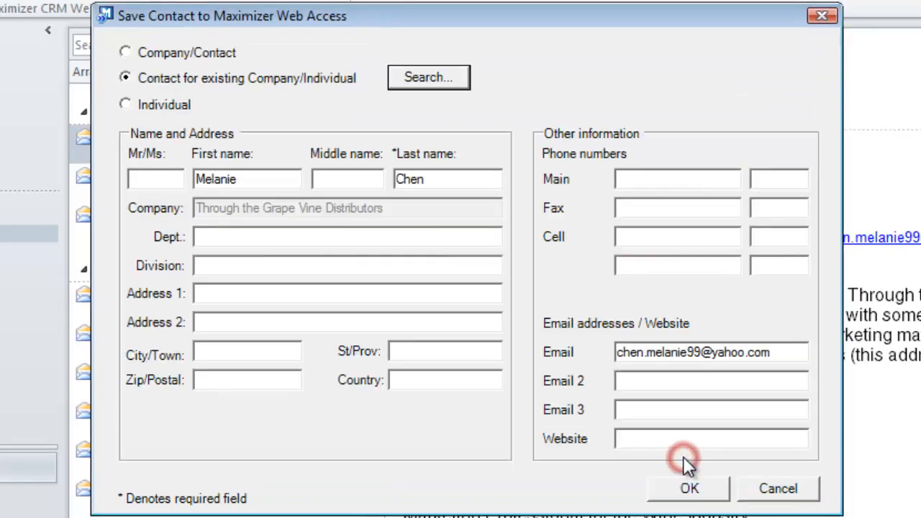
- Enter the contact's main phone number from the email and save the contact to Maximizer
left_click(624, 179)
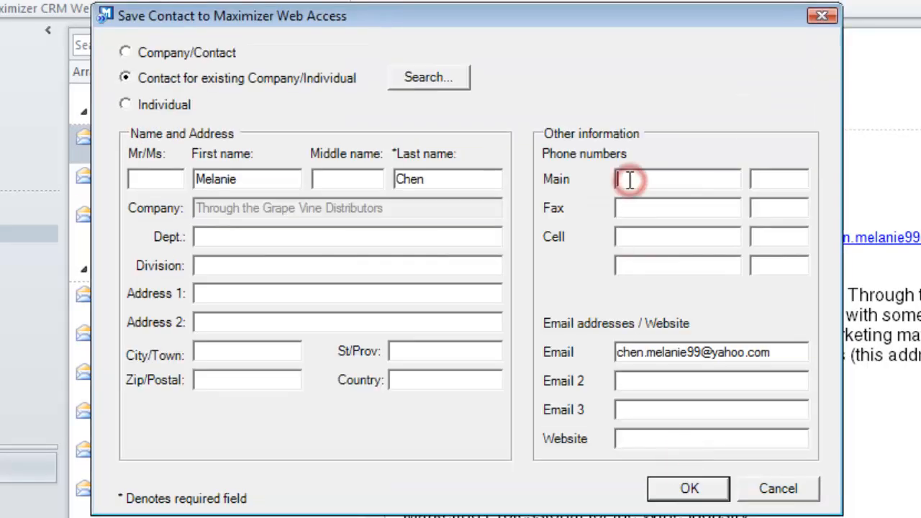
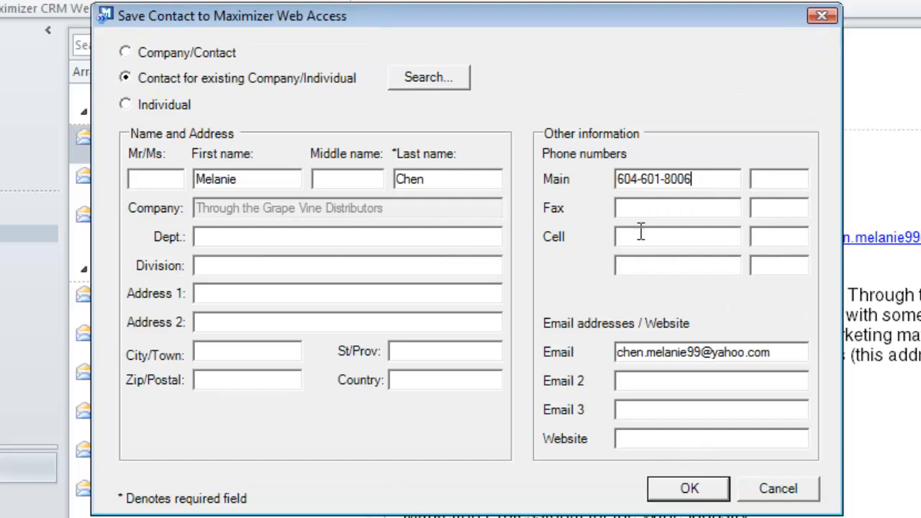
left_click(697, 490)
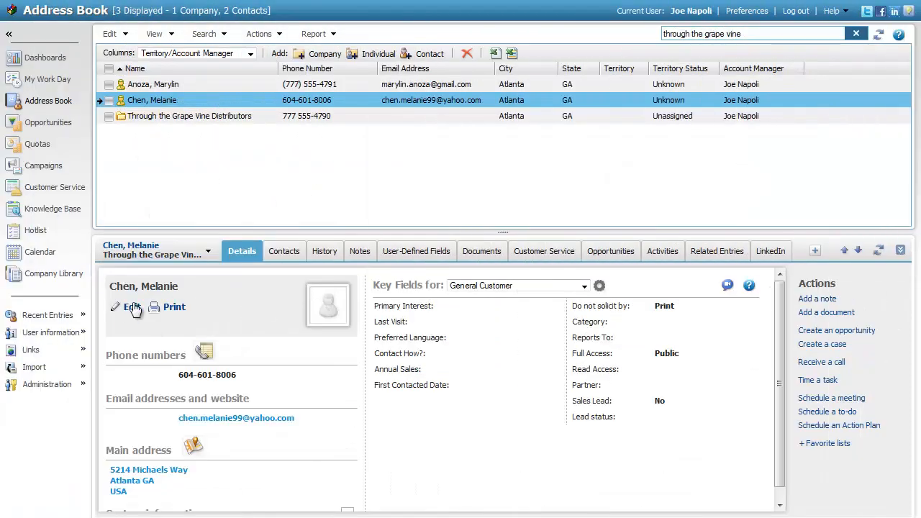
- Open the new contact's details for editing in the Maximizer Address Book
left_click(131, 308)
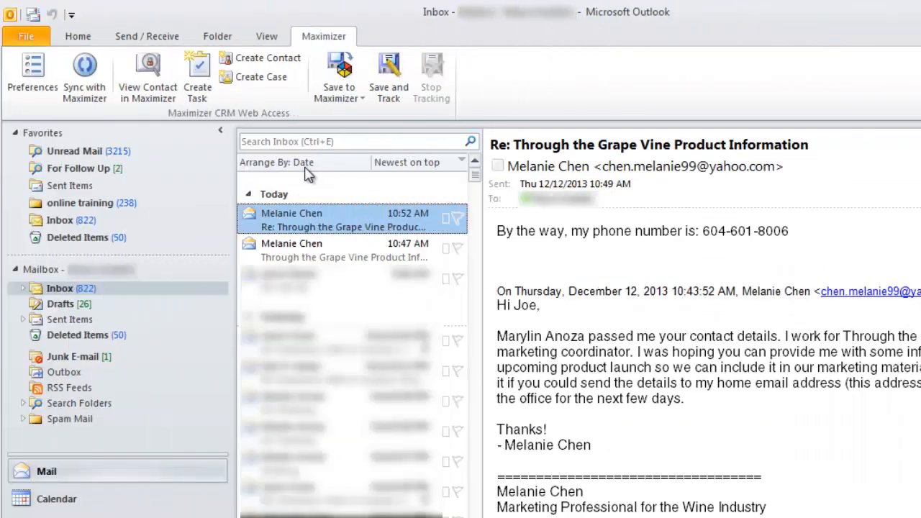
- Review the default contact type choices in the Maximizer preferences in Outlook, keeping Company/Contact
left_click(30, 80)
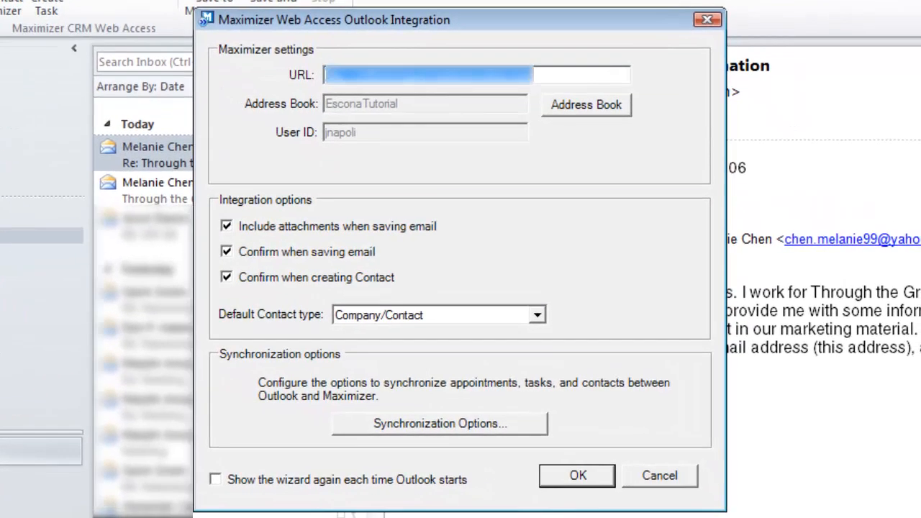
left_click(539, 317)
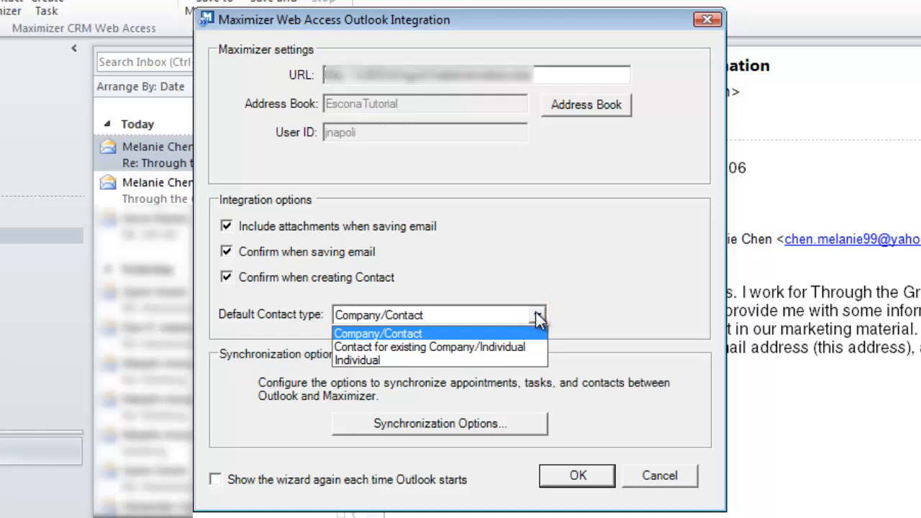
left_click(539, 316)
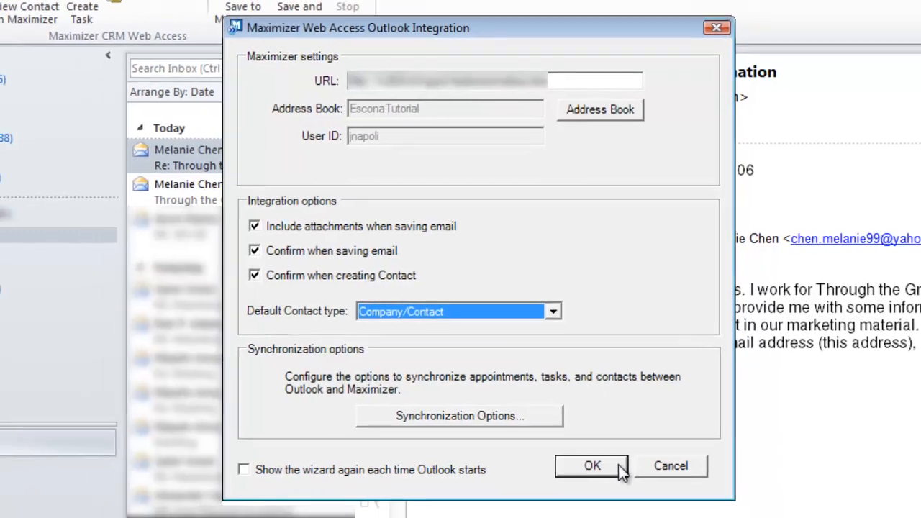
left_click(601, 476)
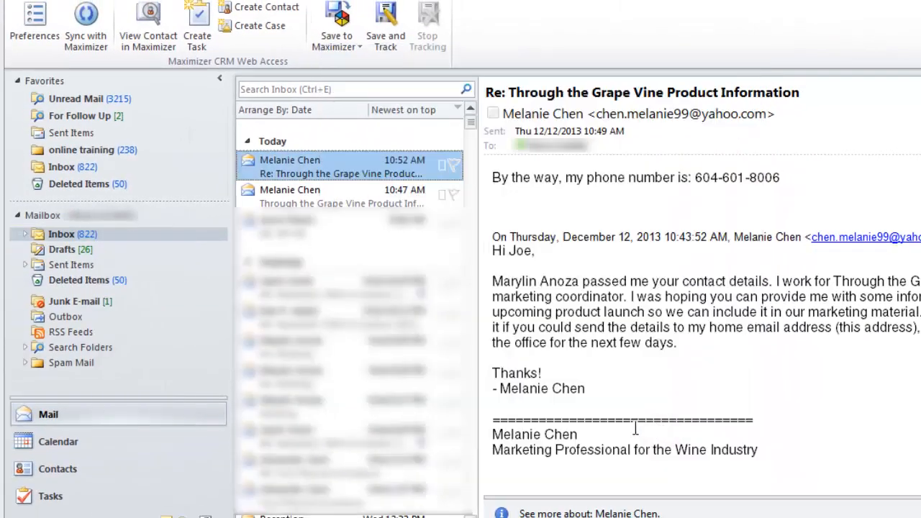
- Switch to the Outlook contacts folder to view the contact cards
left_click(20, 483)
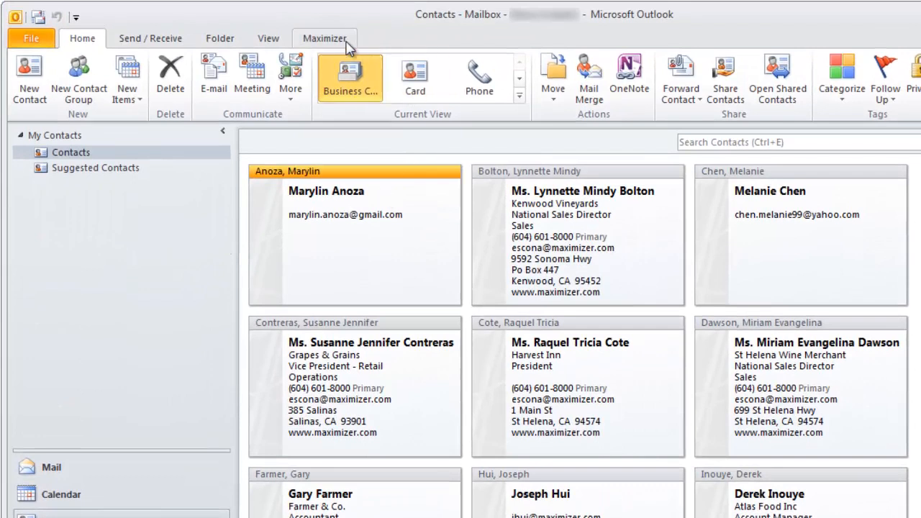
left_click(339, 10)
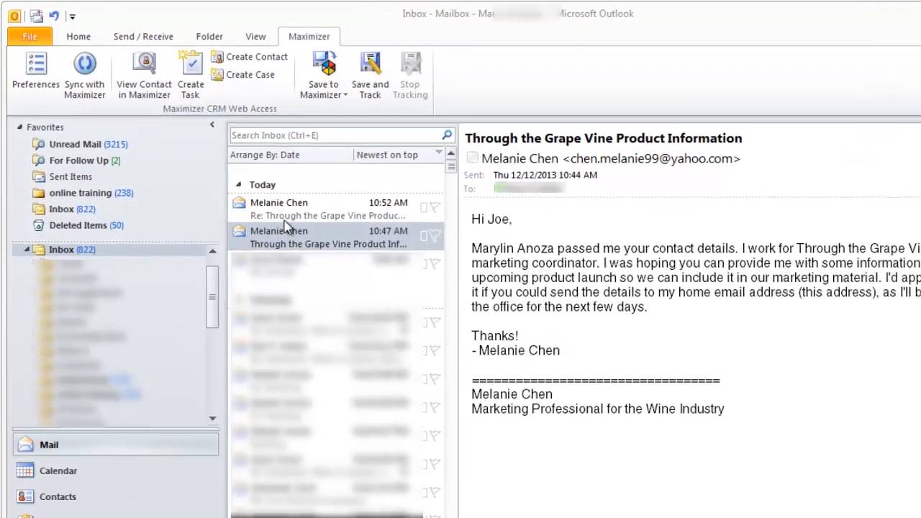
- Start a Maximizer task from the "Re: Through the Grape Vine Product Information" email for the matching Address Book entry
left_click(284, 211)
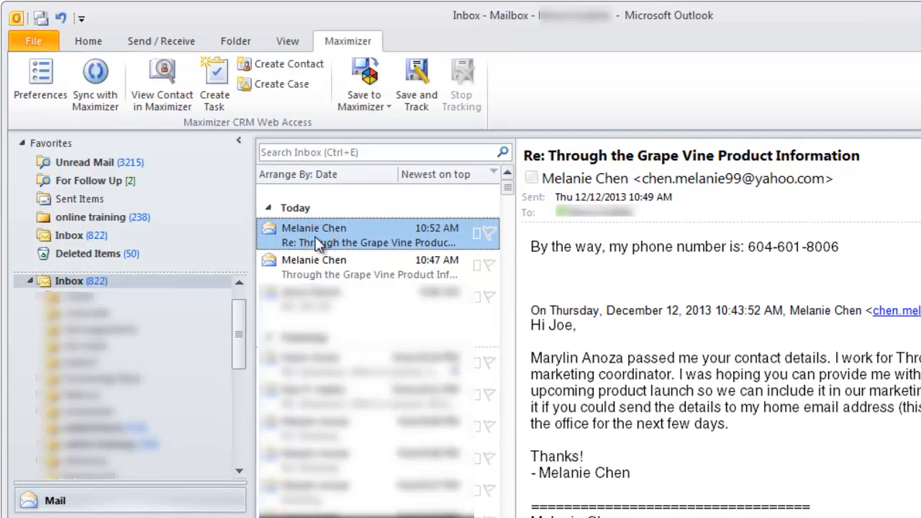
left_click(215, 101)
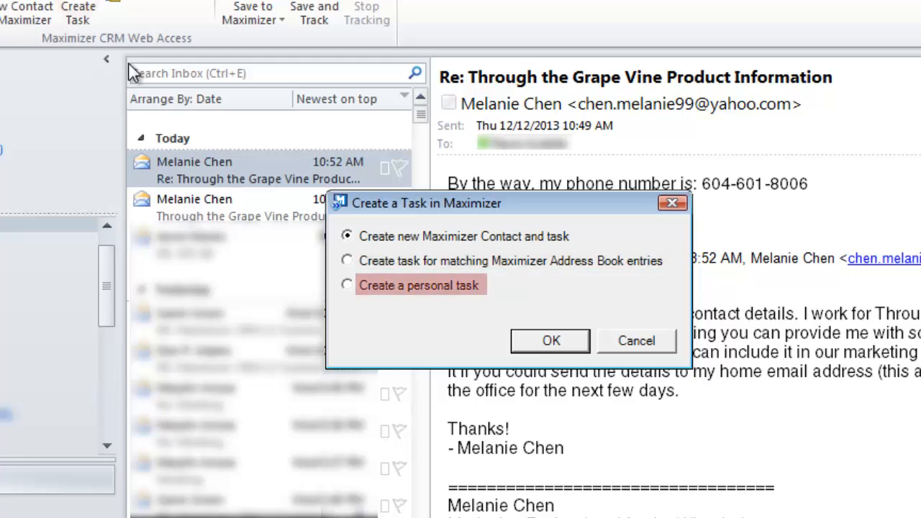
left_click(401, 261)
left_click(550, 340)
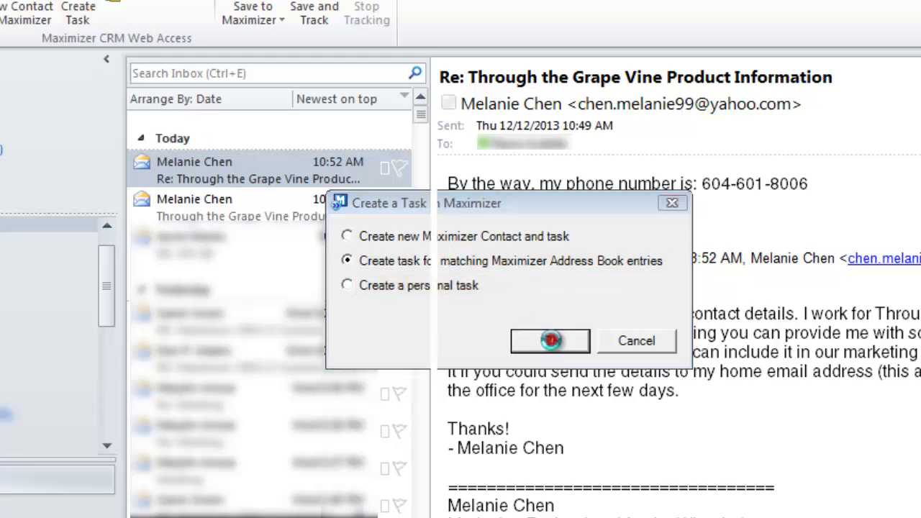
left_click(640, 460)
- Set the task's time to 2:30 PM and turn on its alarm
left_click(351, 149)
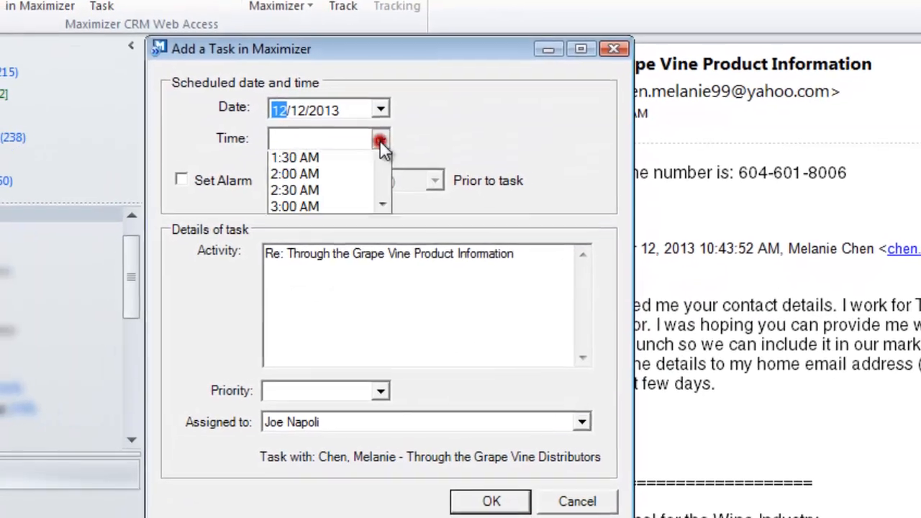
left_click_drag(382, 177, 382, 229)
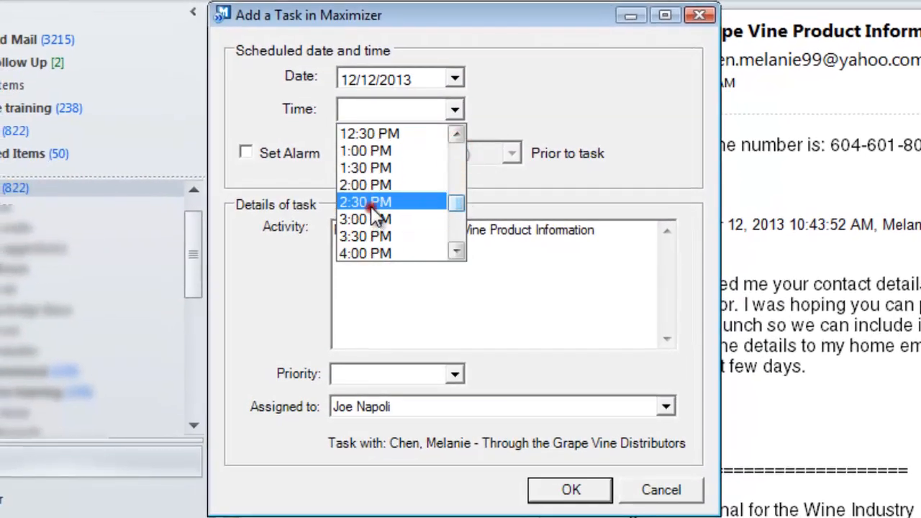
left_click(370, 204)
left_click(246, 153)
- Replace the activity text with "Send product information to" the contact's first name, followed by "@ Through the Grape Vine"
left_click_drag(603, 237, 98, 231)
type("S")
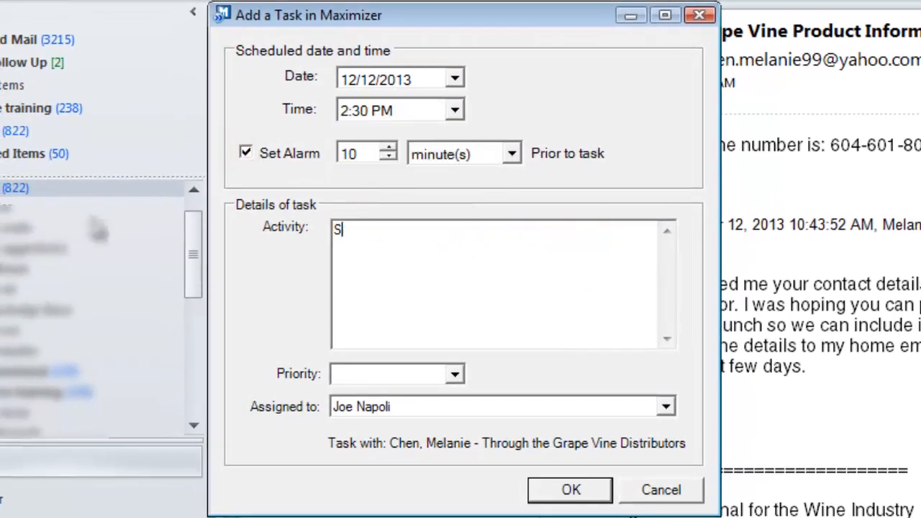
type("end product information to Melanie @ Through t")
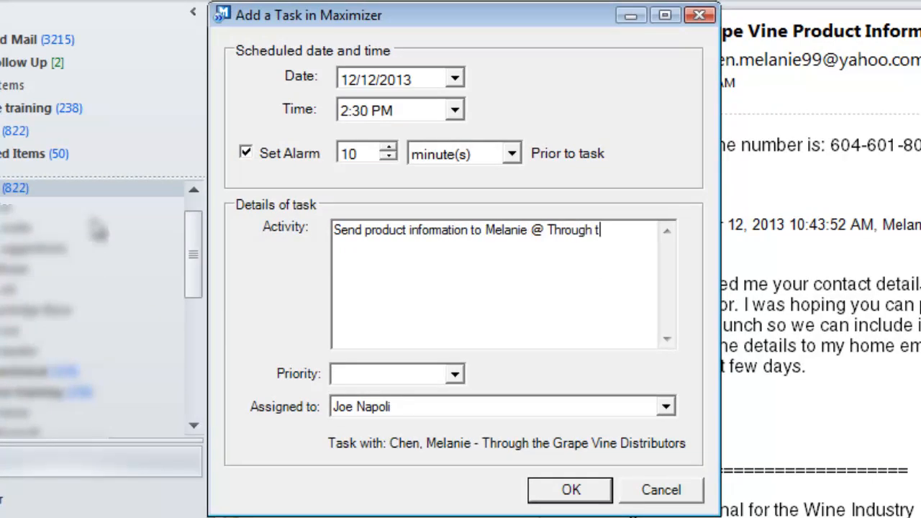
type("he Grape Vine")
- Give the task MED priority and save it to Maximizer
left_click(454, 375)
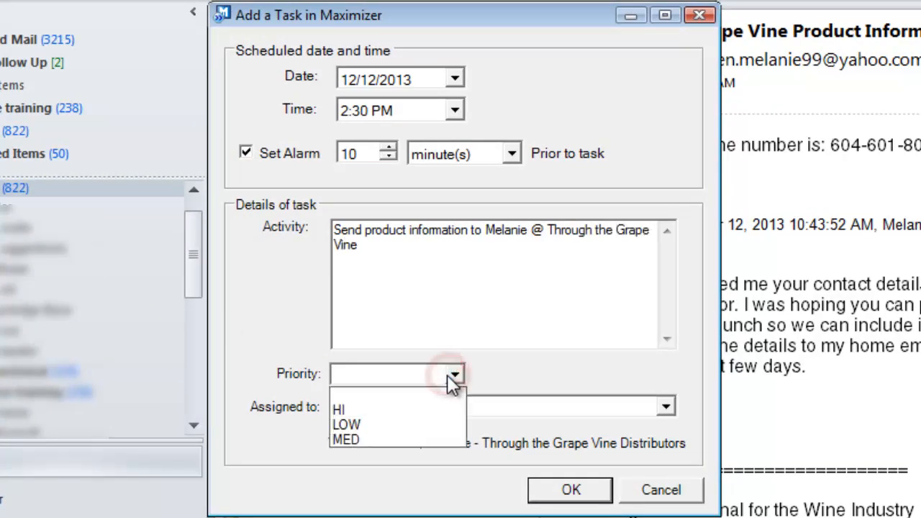
left_click(381, 437)
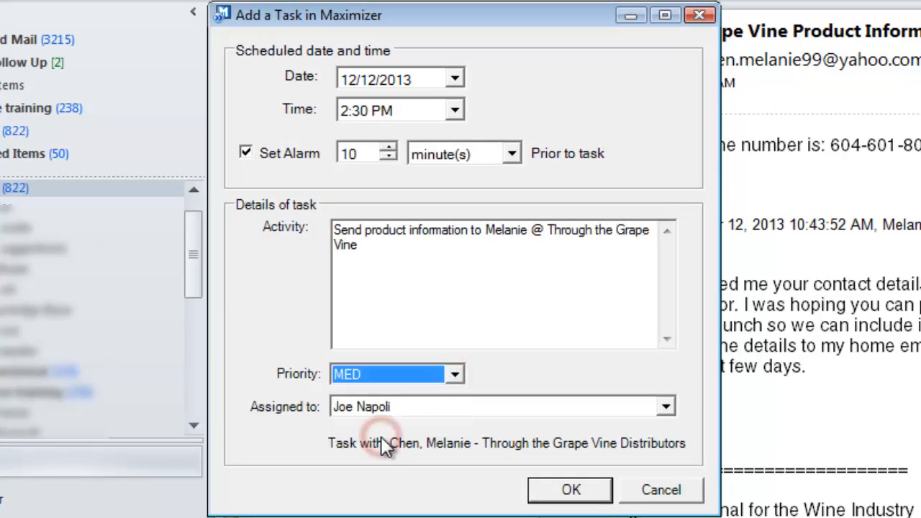
left_click(572, 490)
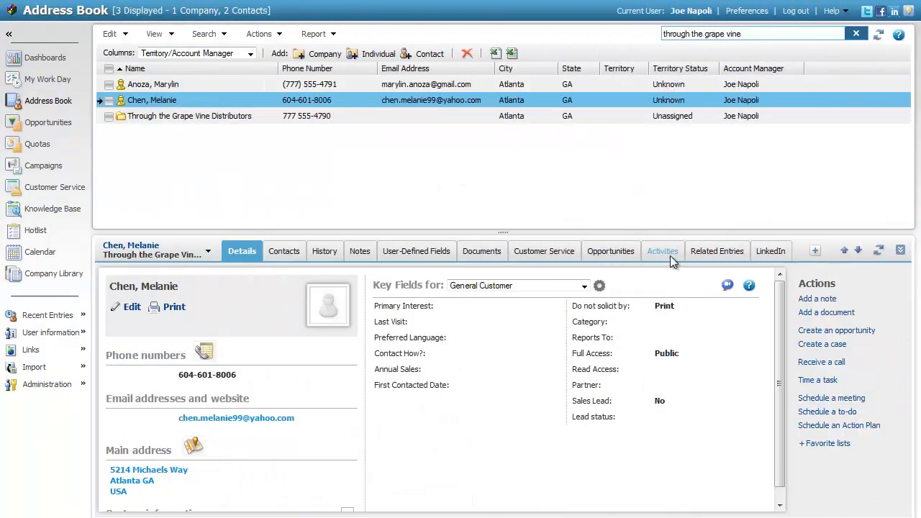
- Switch to the Maximizer Address Book and check the new task among the contact's activities
left_click(681, 254)
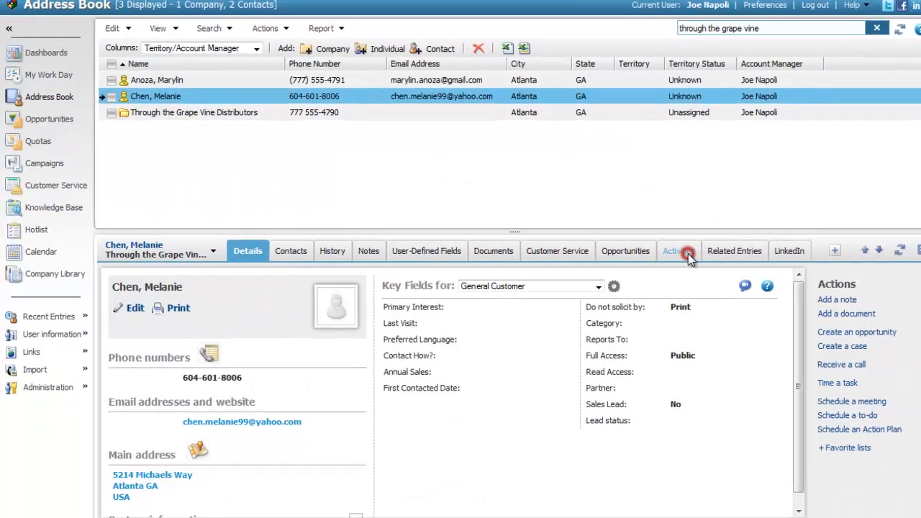
left_click(504, 307)
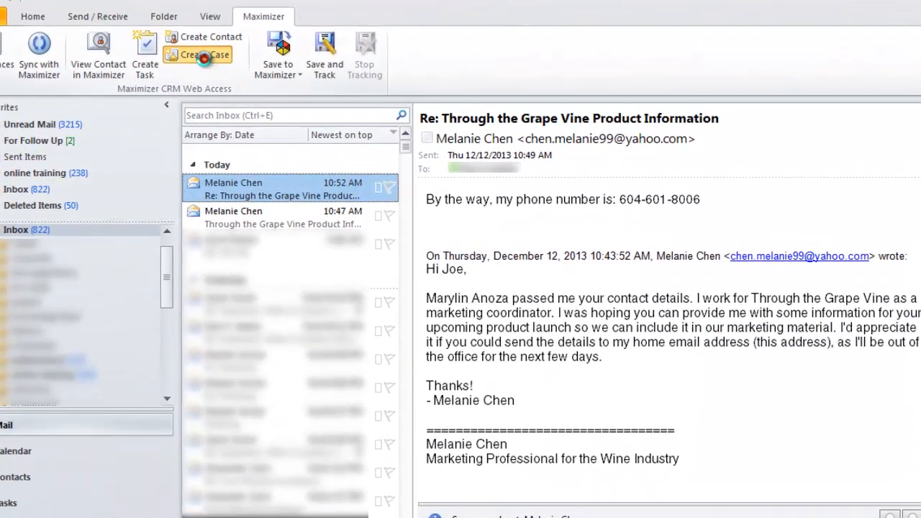
- Start a Maximizer customer service case from the selected email for the matching Address Book entry
left_click(213, 60)
left_click(394, 252)
left_click(510, 325)
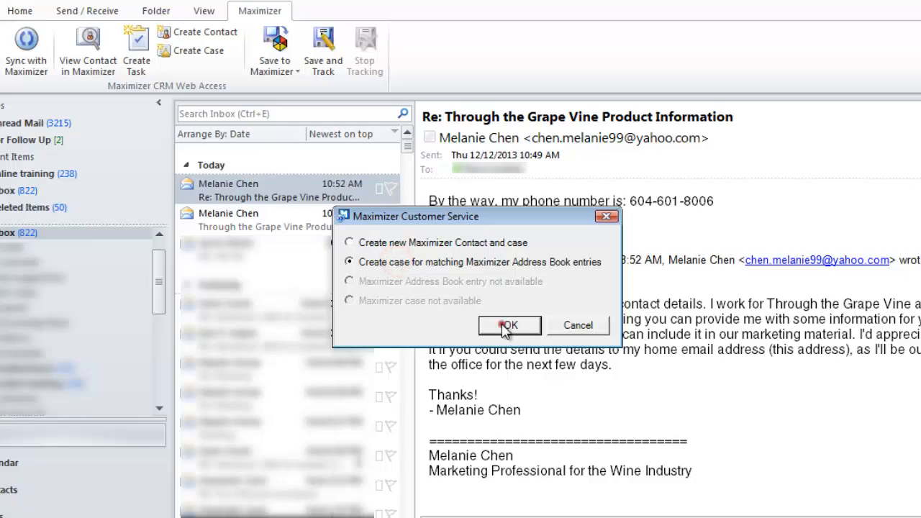
left_click(617, 409)
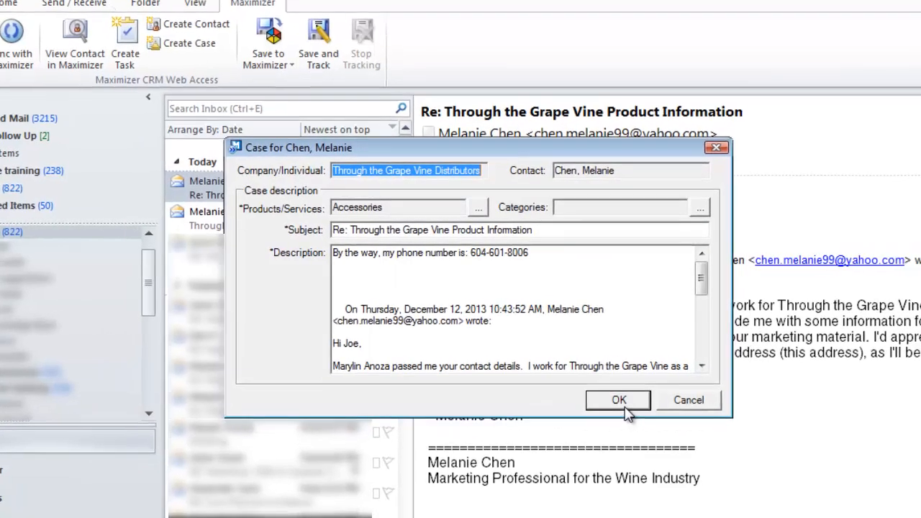